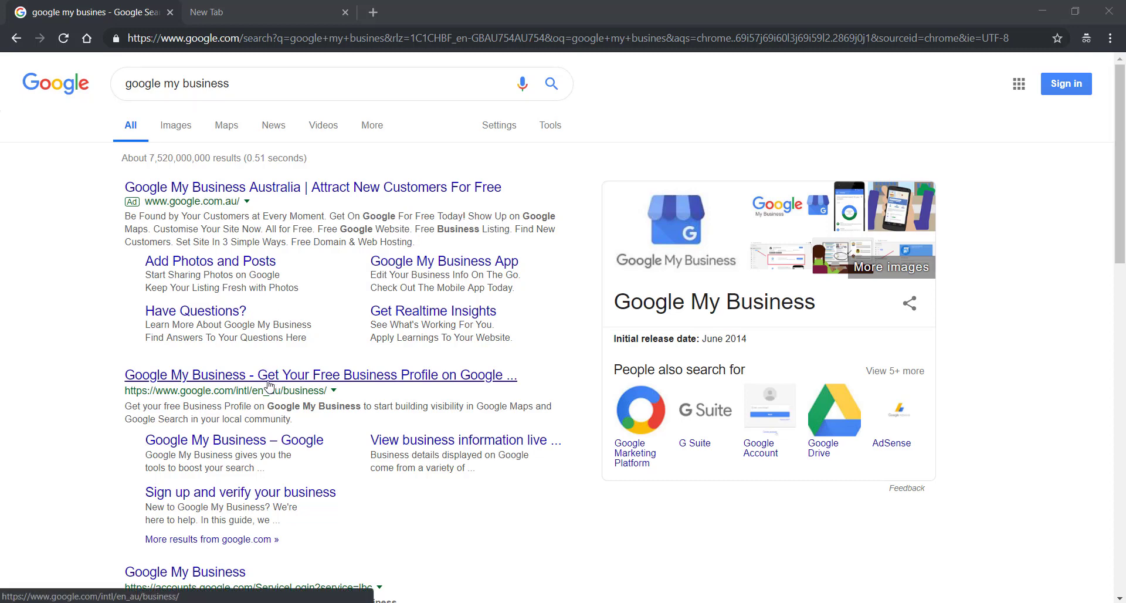
# Open the 'Google My Business - Get Your Free Business Profile on Google' search result
pyautogui.click(270, 384)
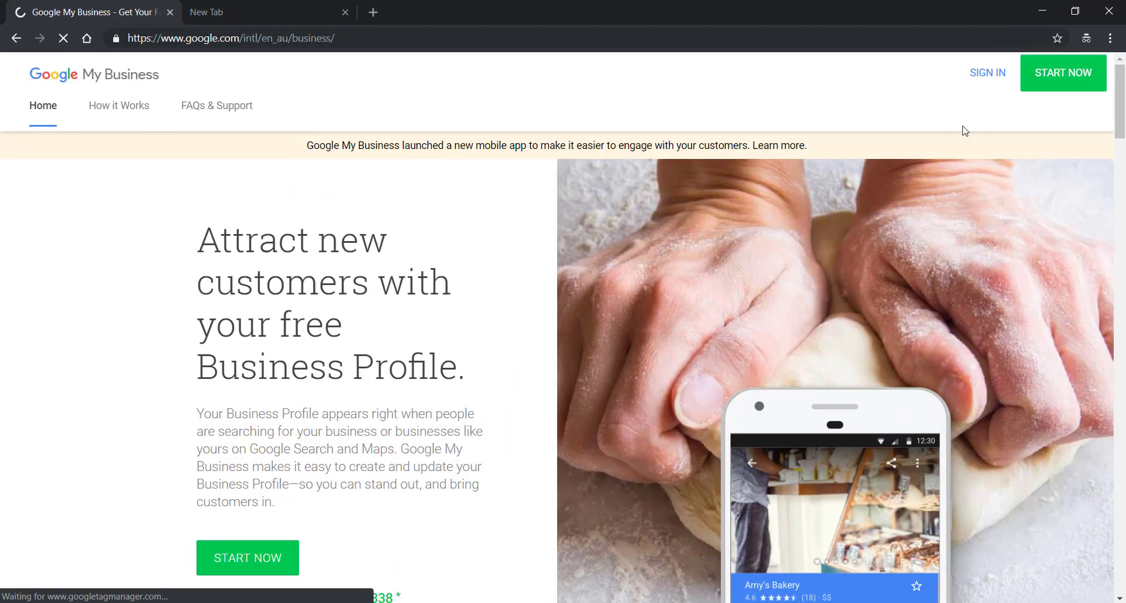
# Start a new business profile and sign in with the Google account's email address
pyautogui.click(278, 548)
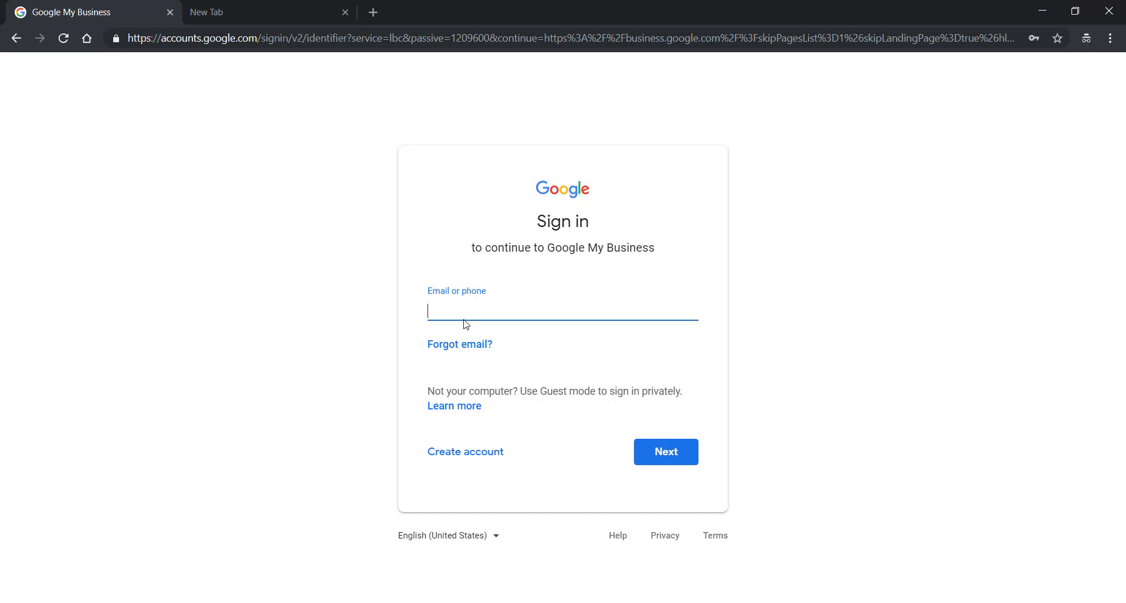
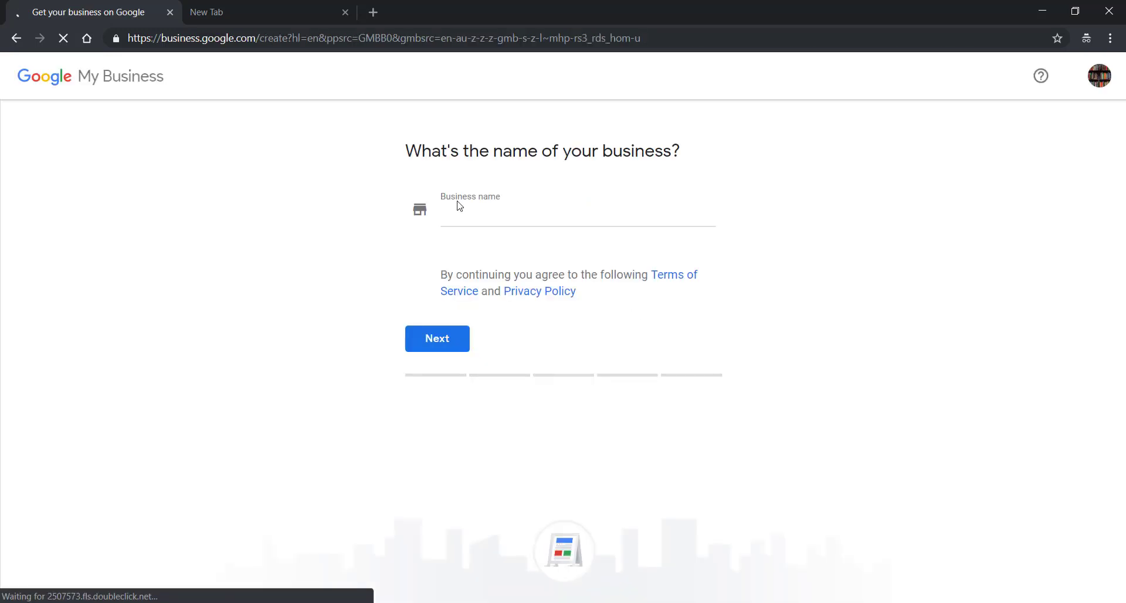
pyautogui.click(477, 218)
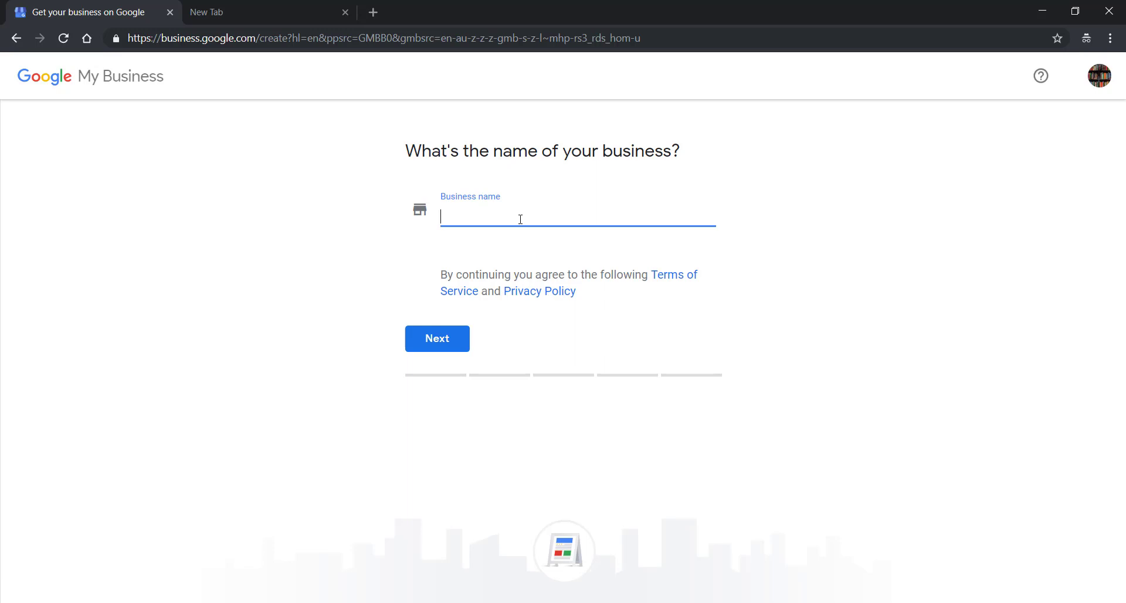
# Name the business 'Nail Studio'
pyautogui.write('Nail Su')
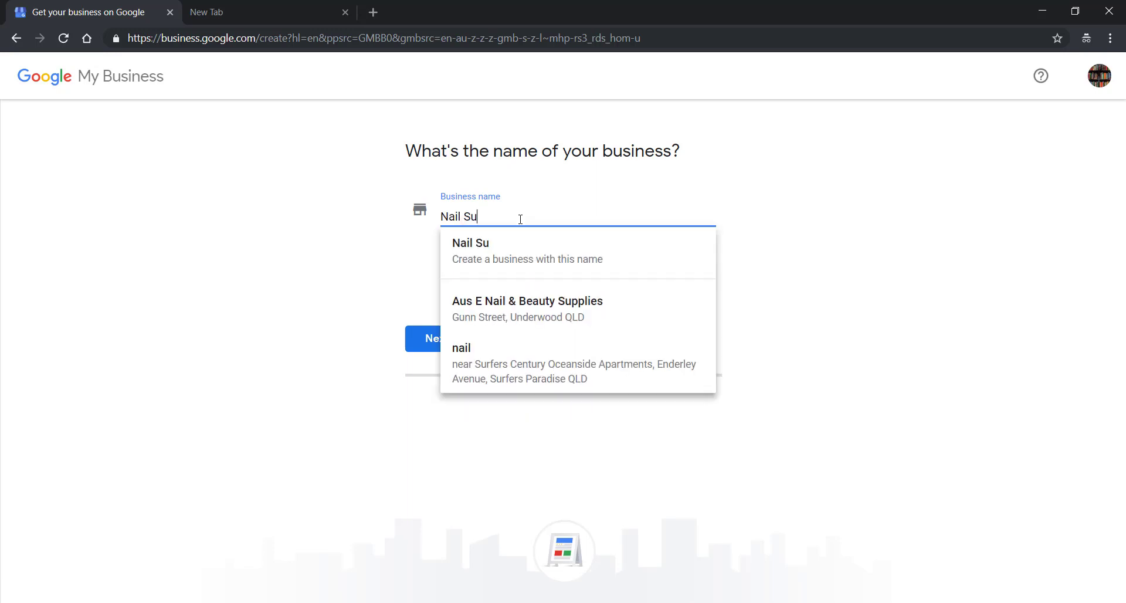
pyautogui.press('BackSpace')
pyautogui.write('tudio')
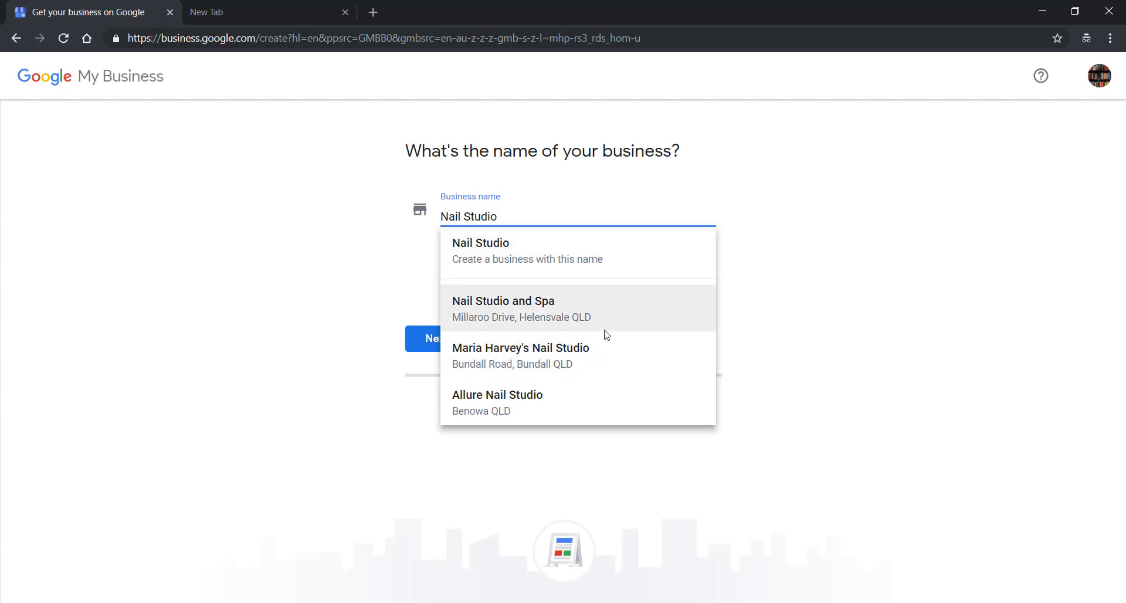
pyautogui.click(412, 339)
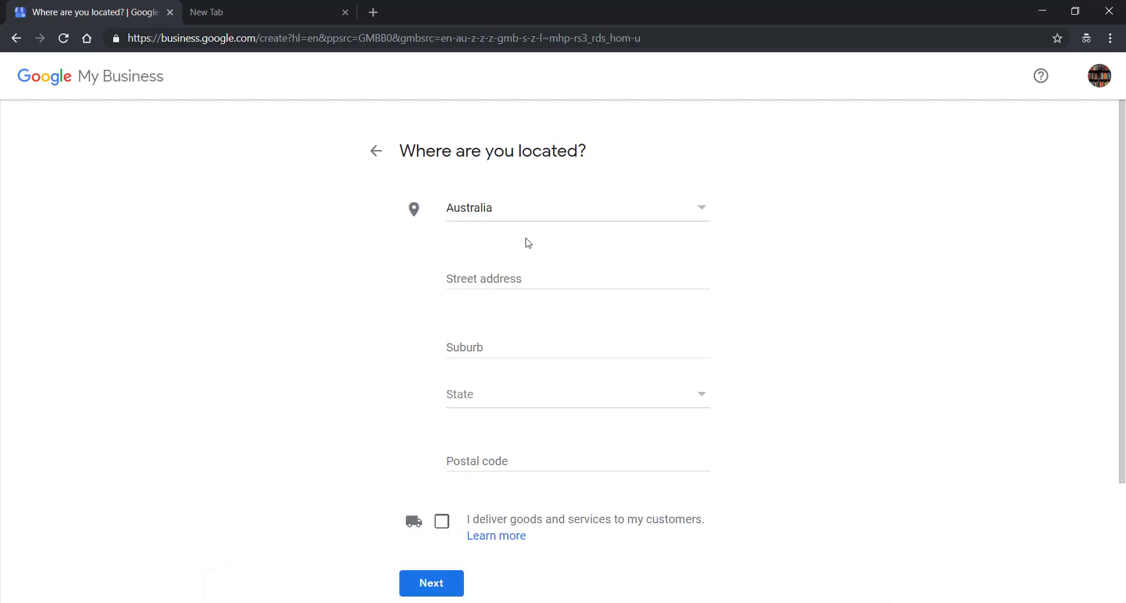
pyautogui.click(557, 280)
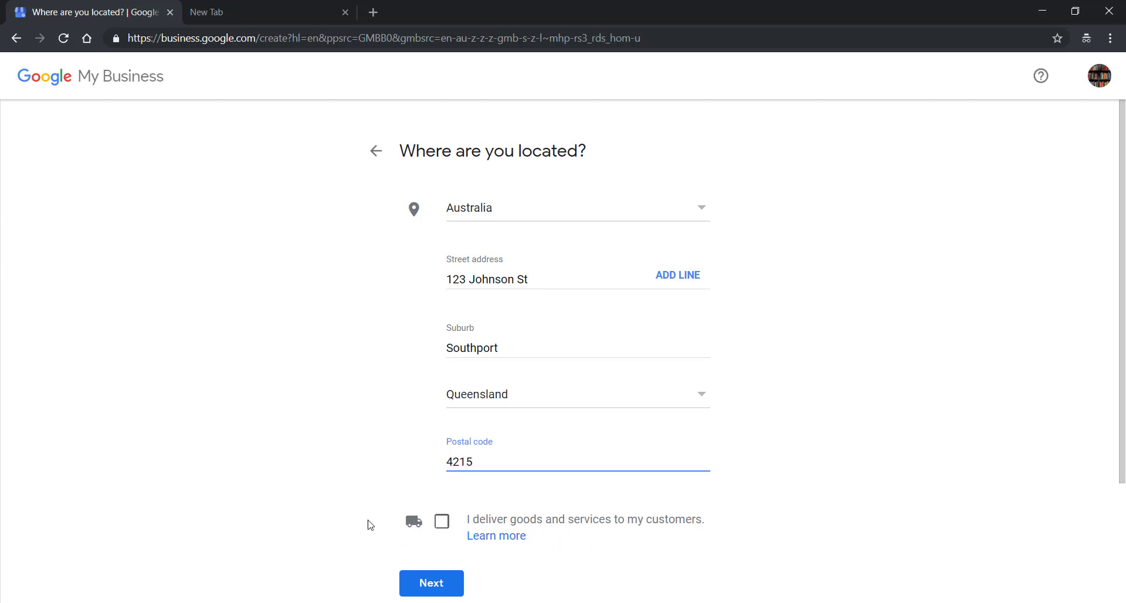
pyautogui.click(441, 521)
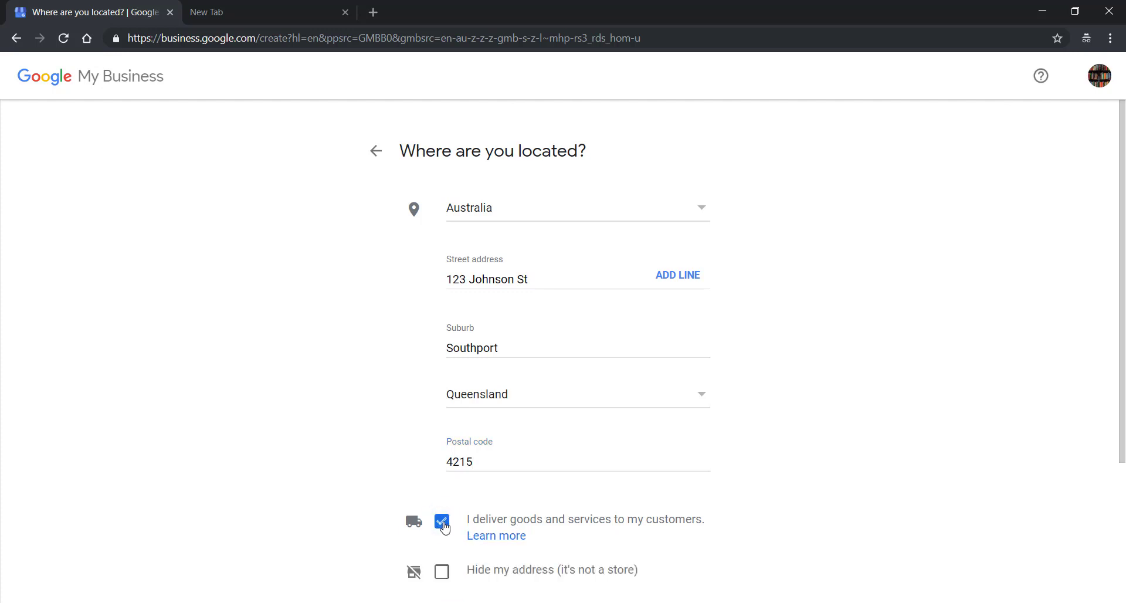
pyautogui.scroll(-2, 404, 479)
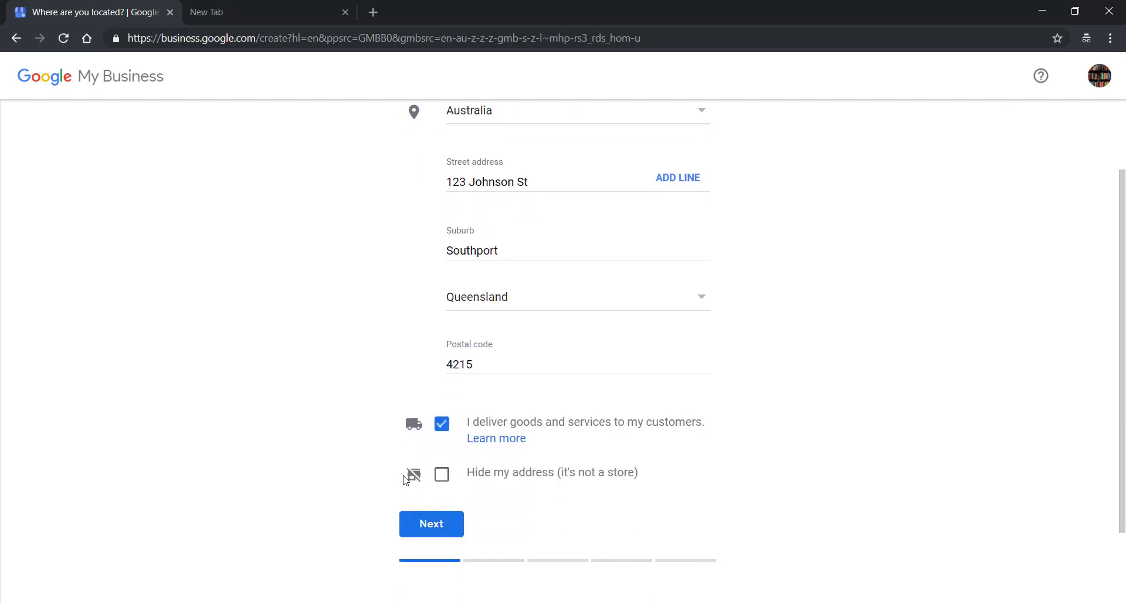
pyautogui.click(443, 476)
pyautogui.click(446, 522)
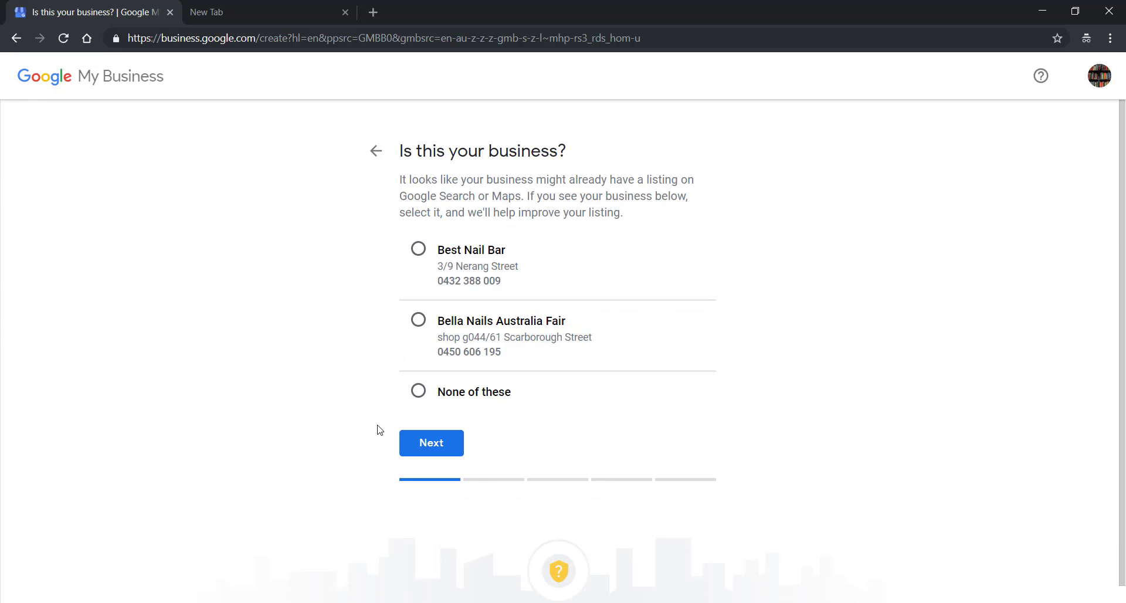
# Choose 'None of these' for the matching listings, then set the service area to specific areas
pyautogui.click(420, 391)
pyautogui.click(432, 443)
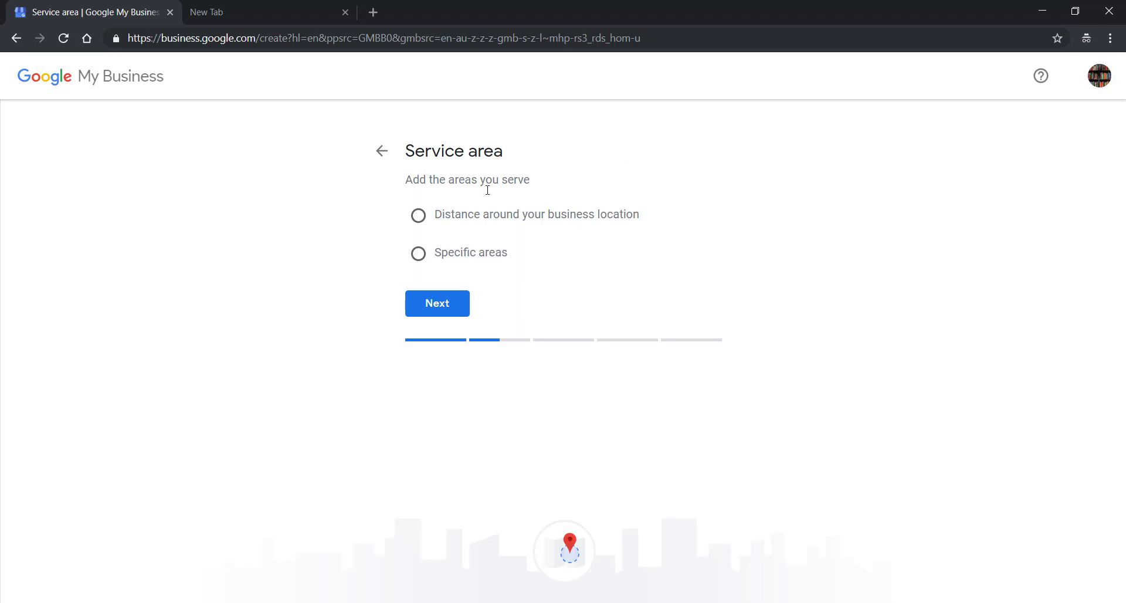
pyautogui.click(419, 217)
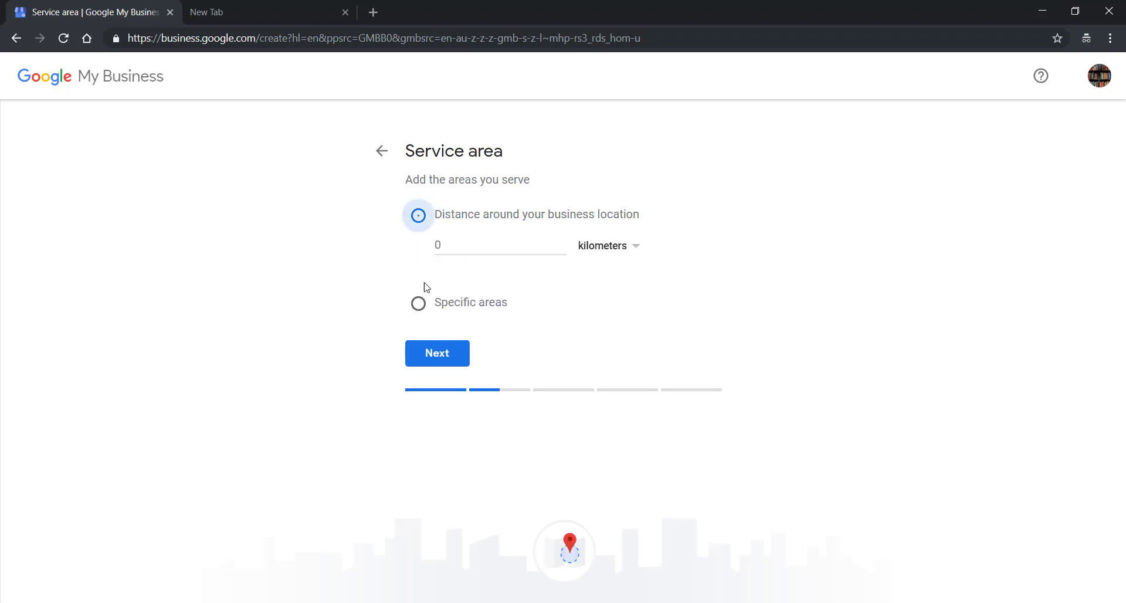
pyautogui.click(467, 250)
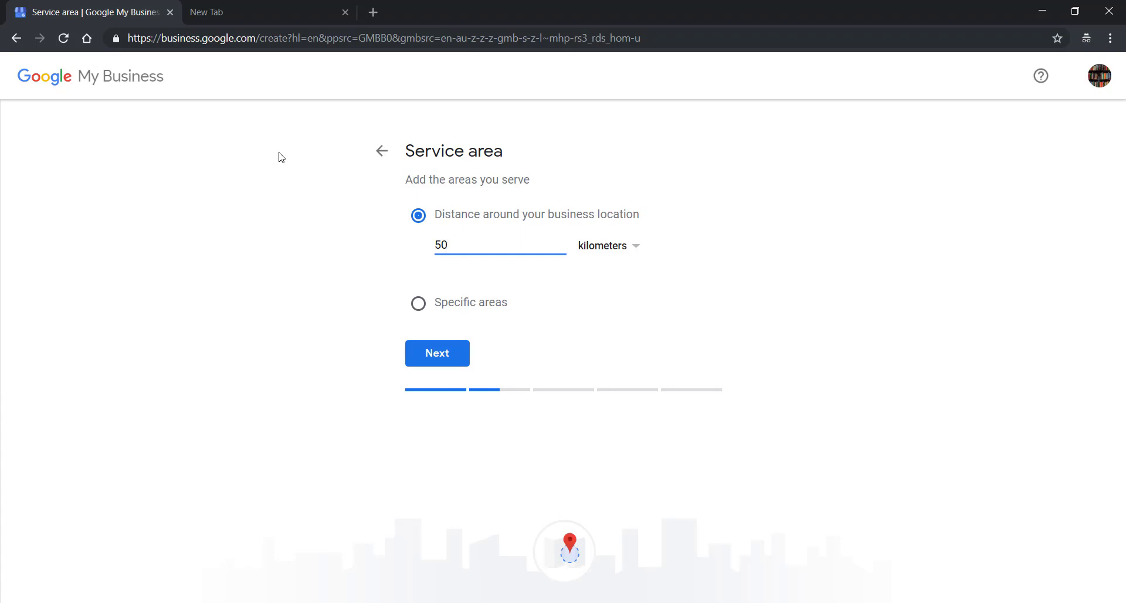
pyautogui.click(418, 303)
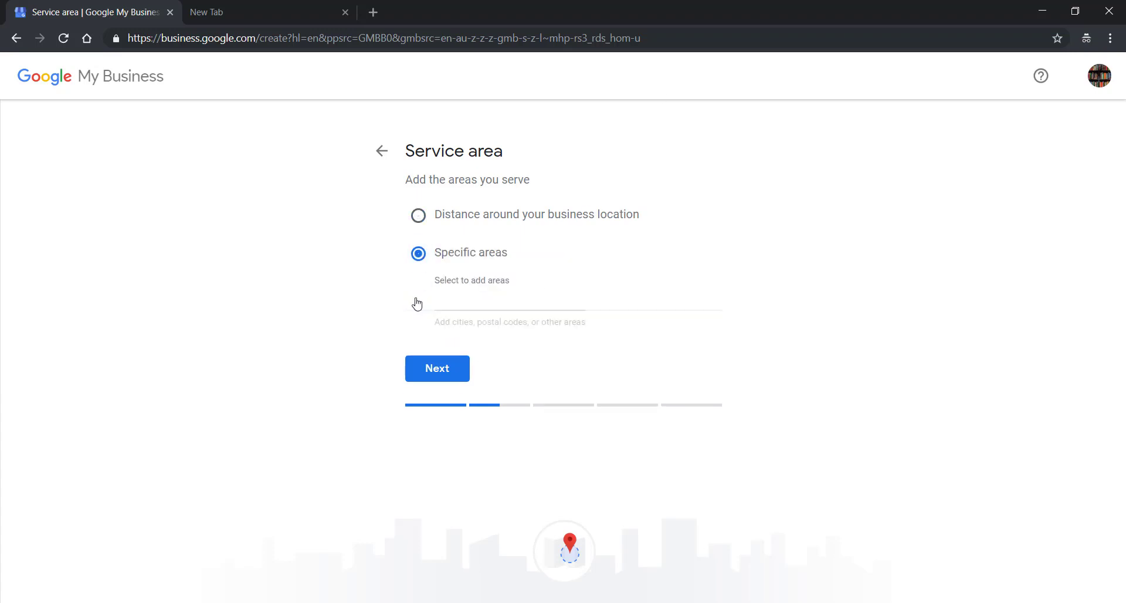
pyautogui.click(477, 300)
pyautogui.write('SOU')
pyautogui.press('BackSpace')
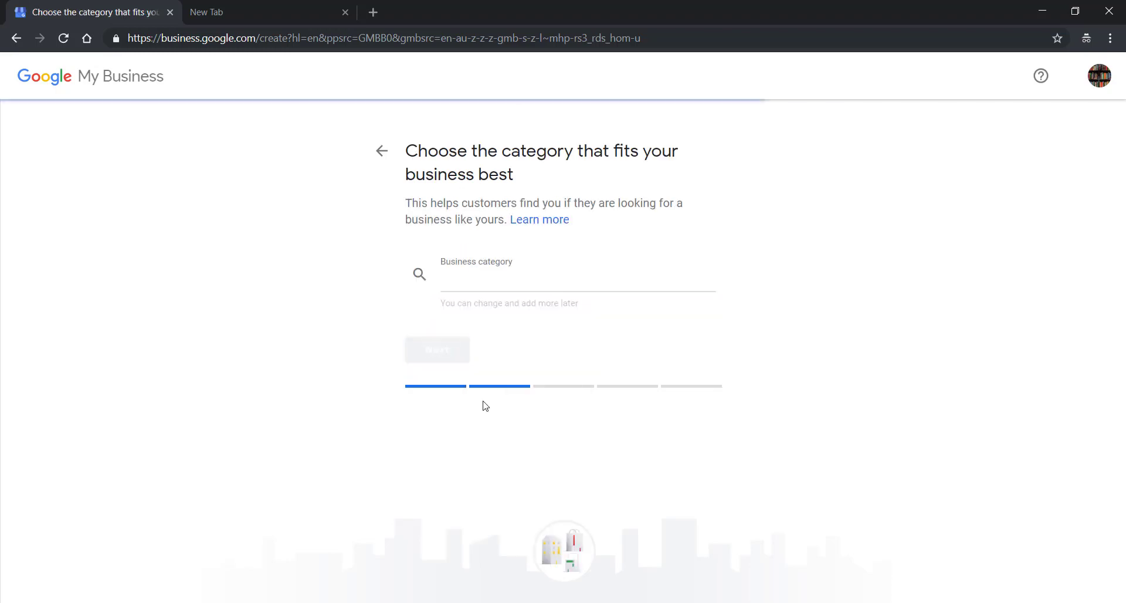
# Set the business category to Pest Control Service
pyautogui.click(529, 279)
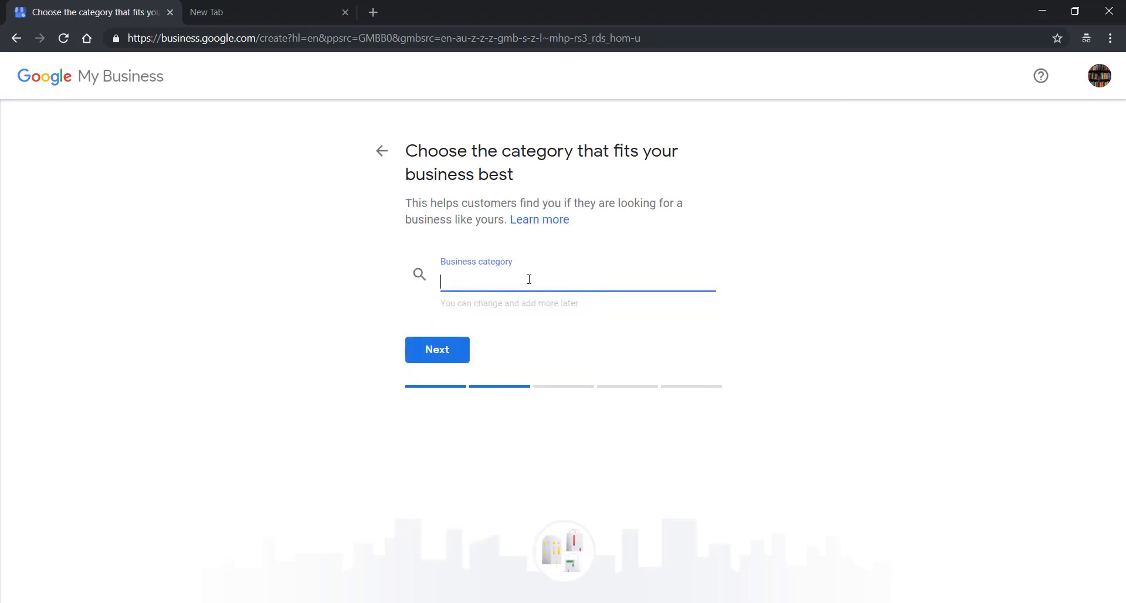
pyautogui.write('Nail')
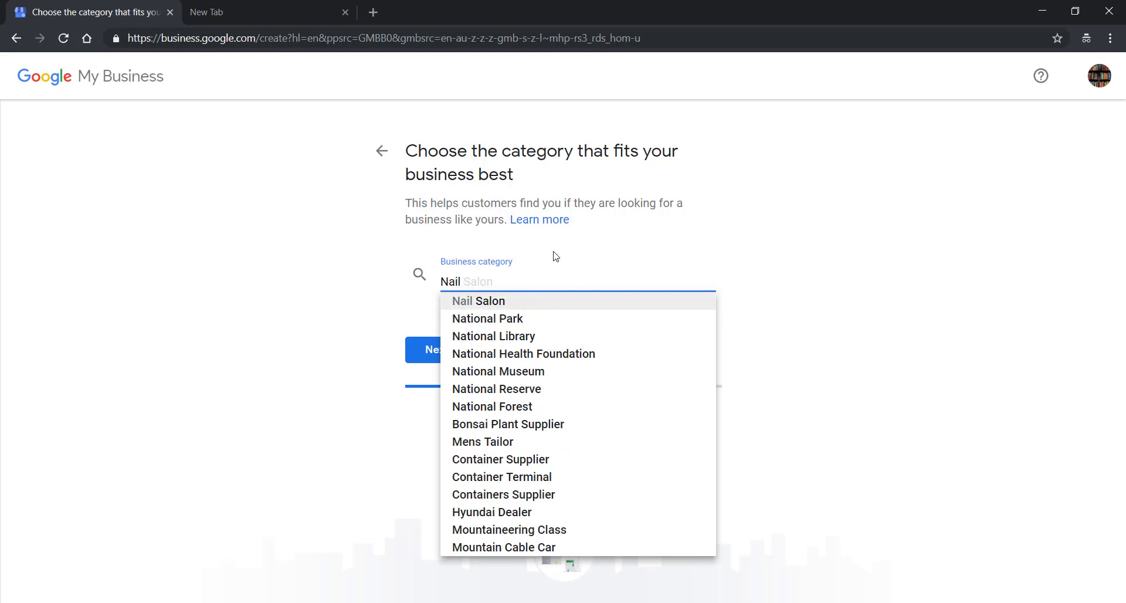
pyautogui.press('BackSpace')
pyautogui.press('BackSpace')
pyautogui.press('BackSpace')
pyautogui.press('BackSpace')
pyautogui.write('Pest')
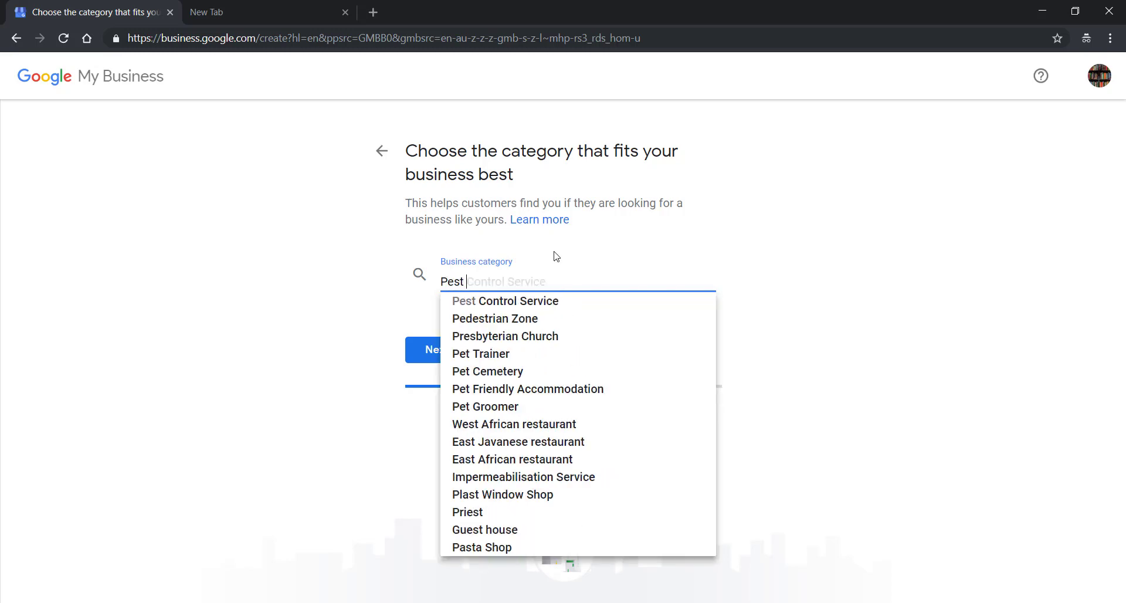
pyautogui.click(556, 307)
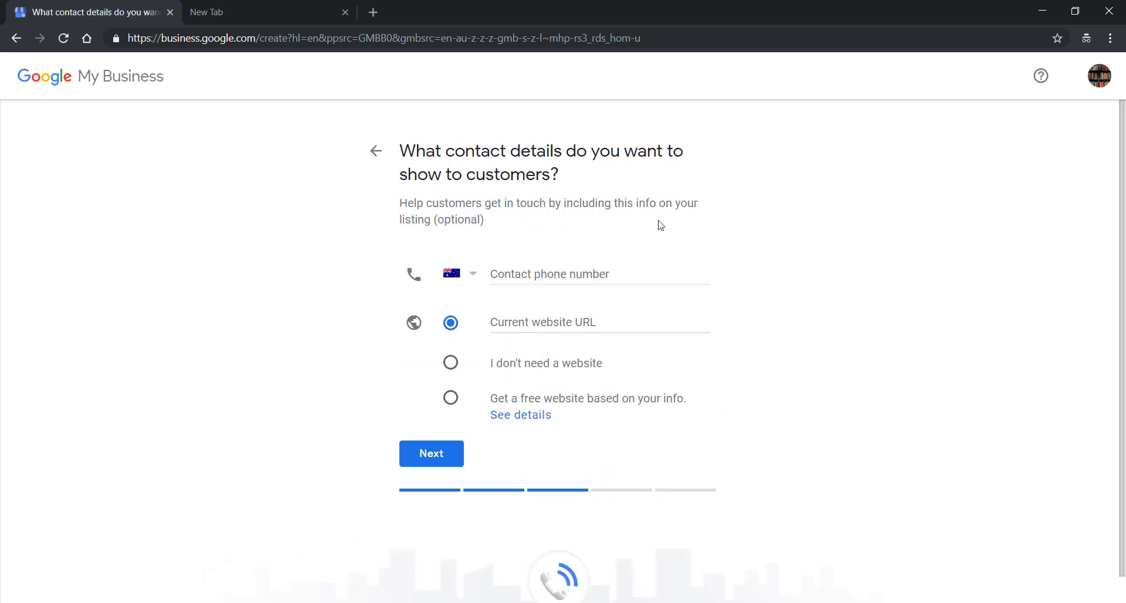
# Skip phone and website with 'I don't need a website', and choose No for tips
pyautogui.click(536, 330)
pyautogui.click(495, 276)
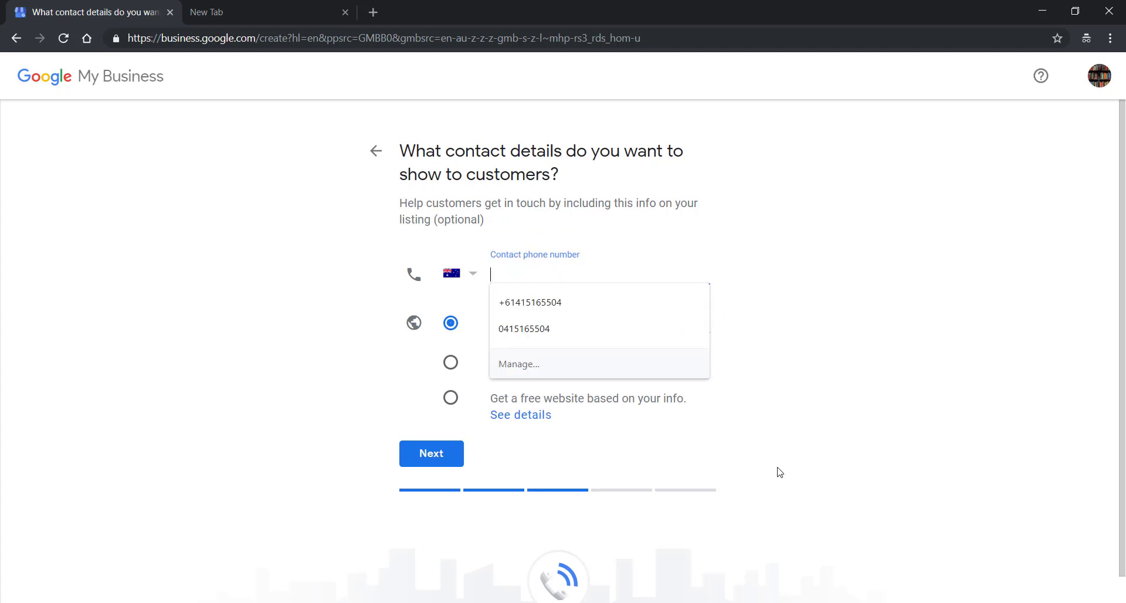
pyautogui.click(500, 393)
pyautogui.click(451, 365)
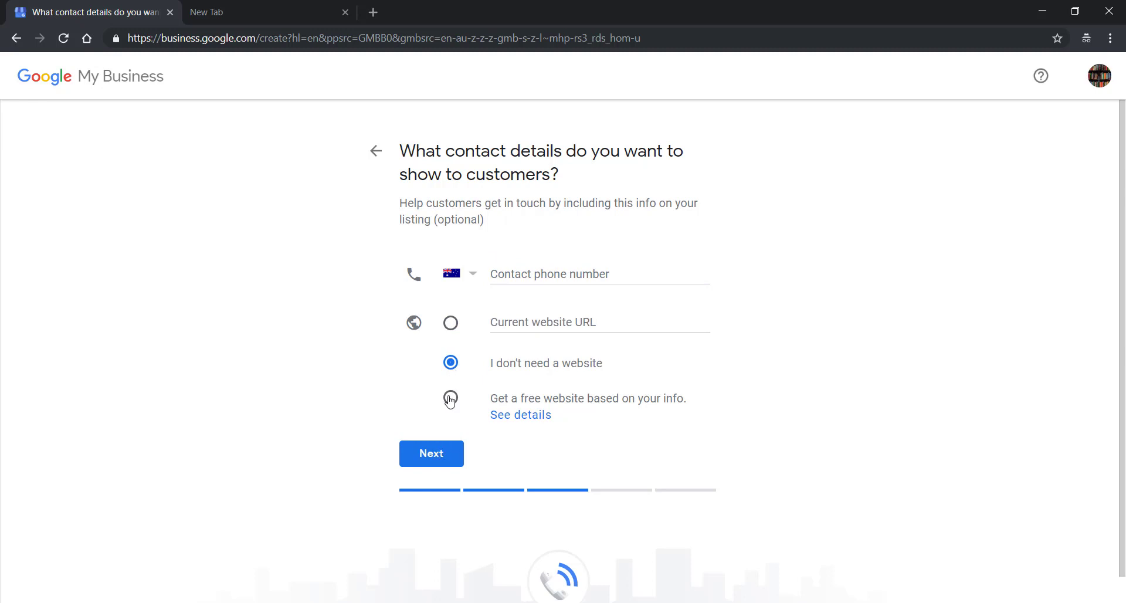
pyautogui.click(442, 464)
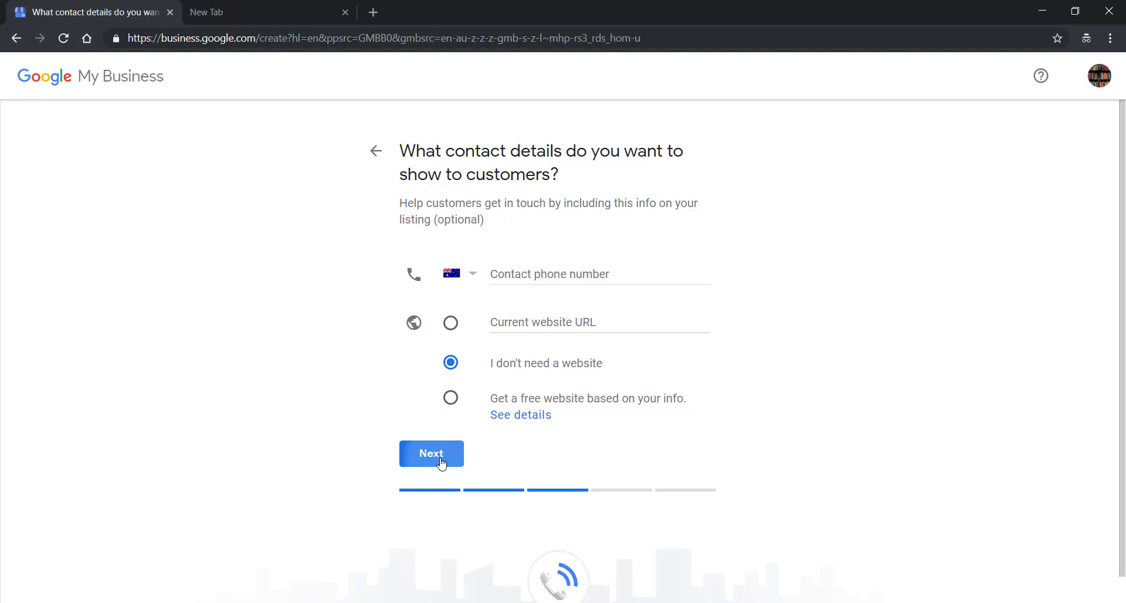
pyautogui.click(413, 266)
pyautogui.click(465, 312)
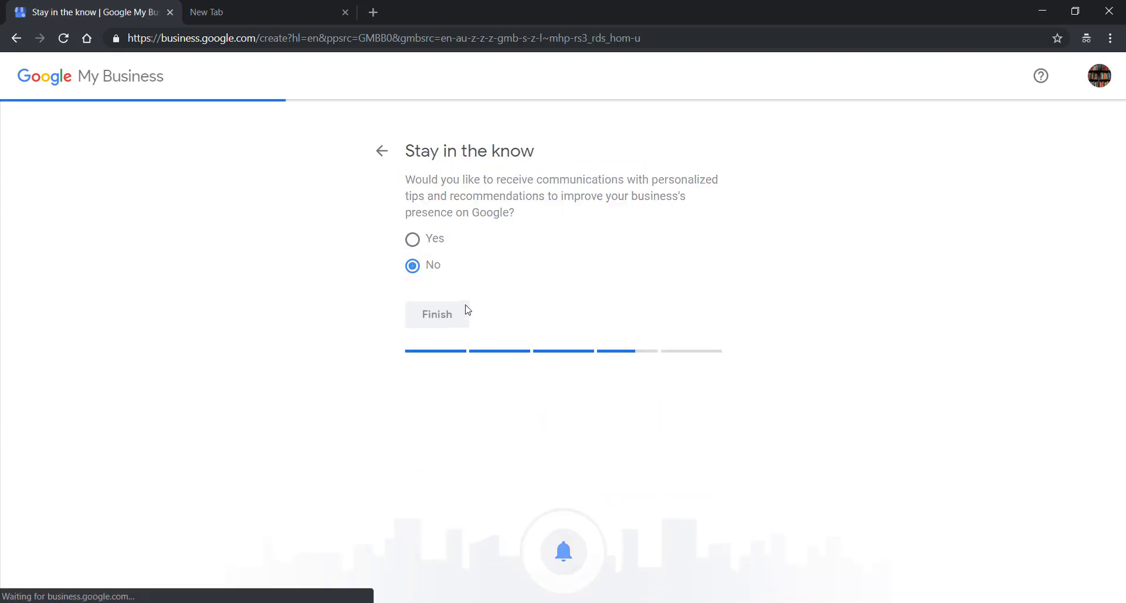
# Finish the Nail Studio listing and choose to verify later instead of by postcard
pyautogui.click(435, 415)
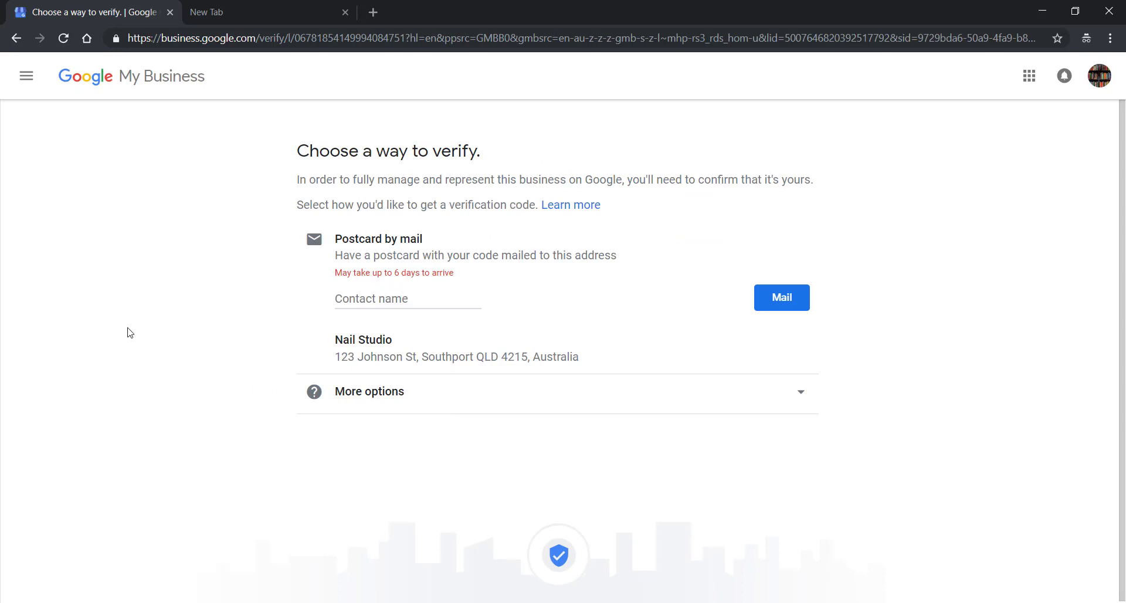
pyautogui.click(780, 298)
pyautogui.click(528, 392)
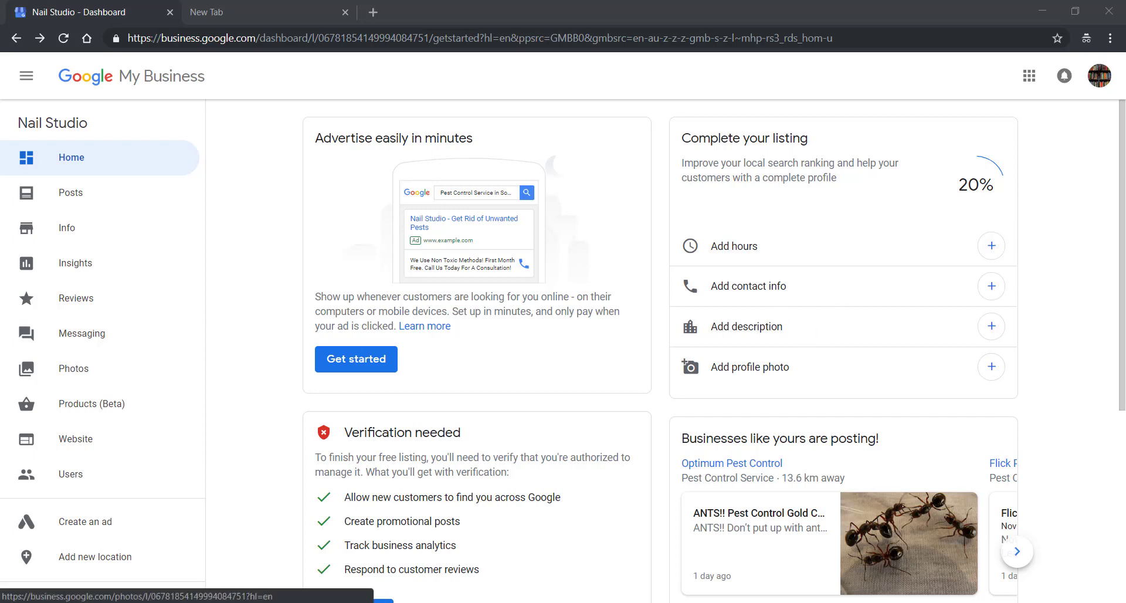
# Browse similar businesses' posts on the dashboard and view the Photos page
pyautogui.click(1018, 557)
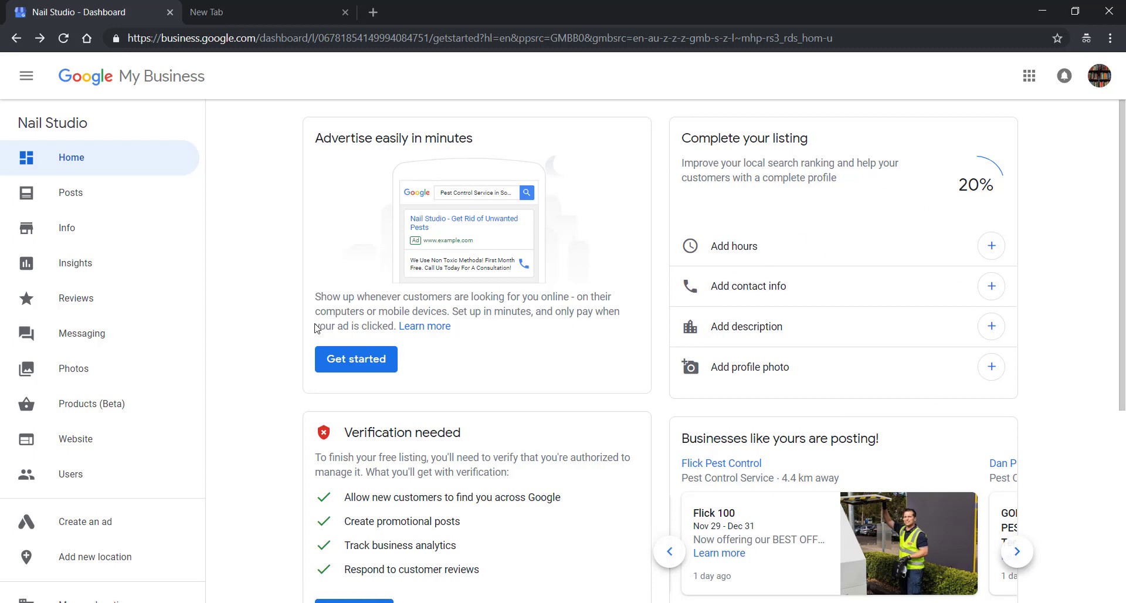
pyautogui.scroll(-2, 317, 322)
pyautogui.scroll(2, 619, 287)
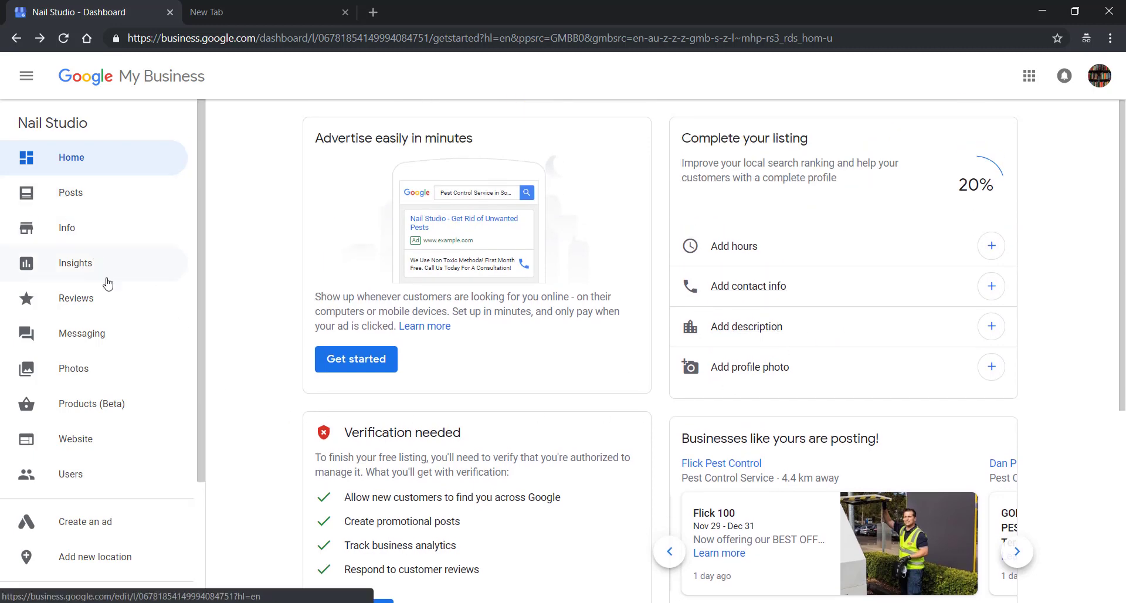
pyautogui.click(89, 370)
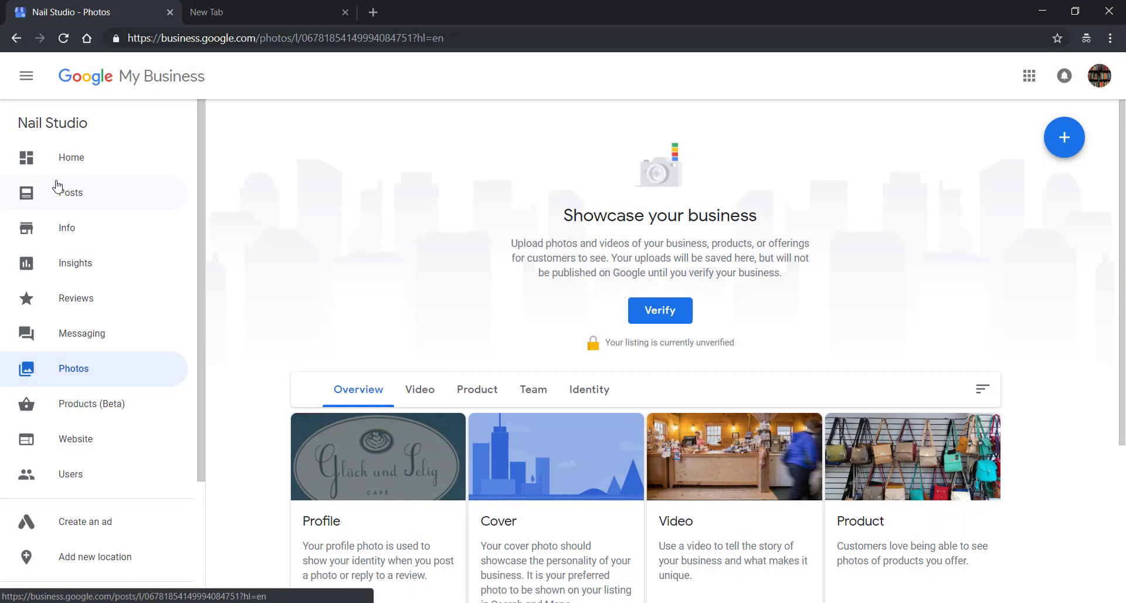
# On the Posts page, try the Event and Offer post types, then close without publishing
pyautogui.click(82, 194)
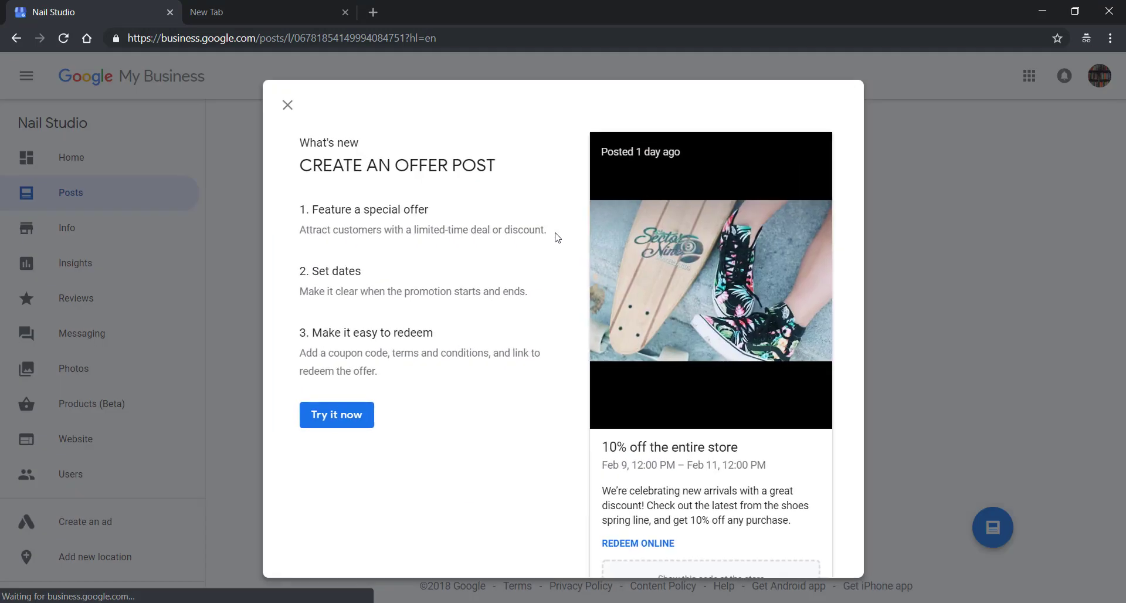
pyautogui.click(287, 105)
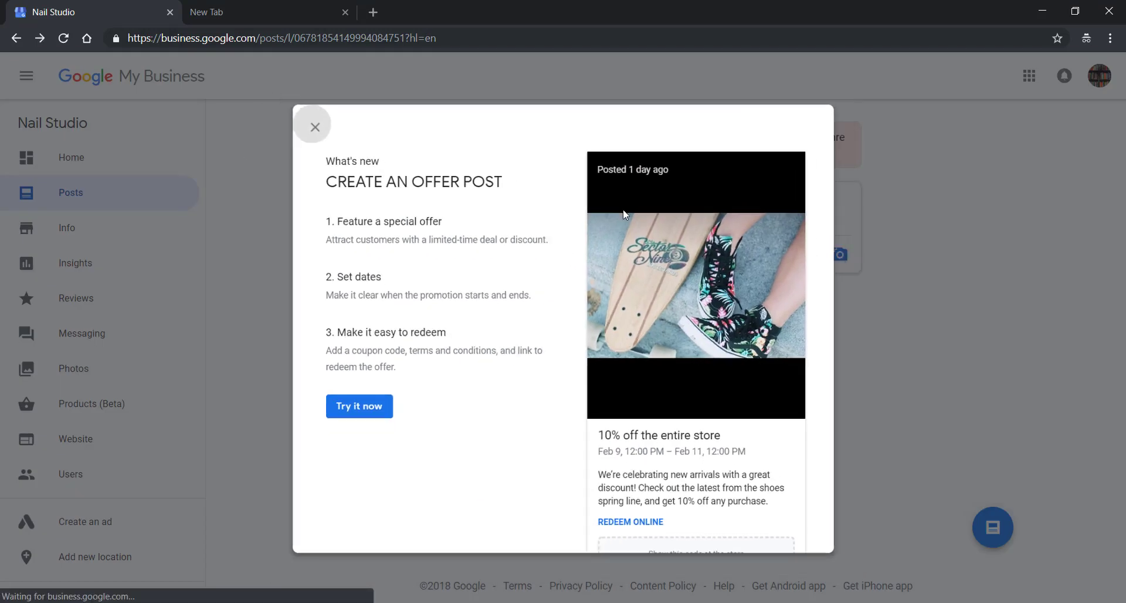
pyautogui.click(615, 210)
pyautogui.scroll(-1, 497, 422)
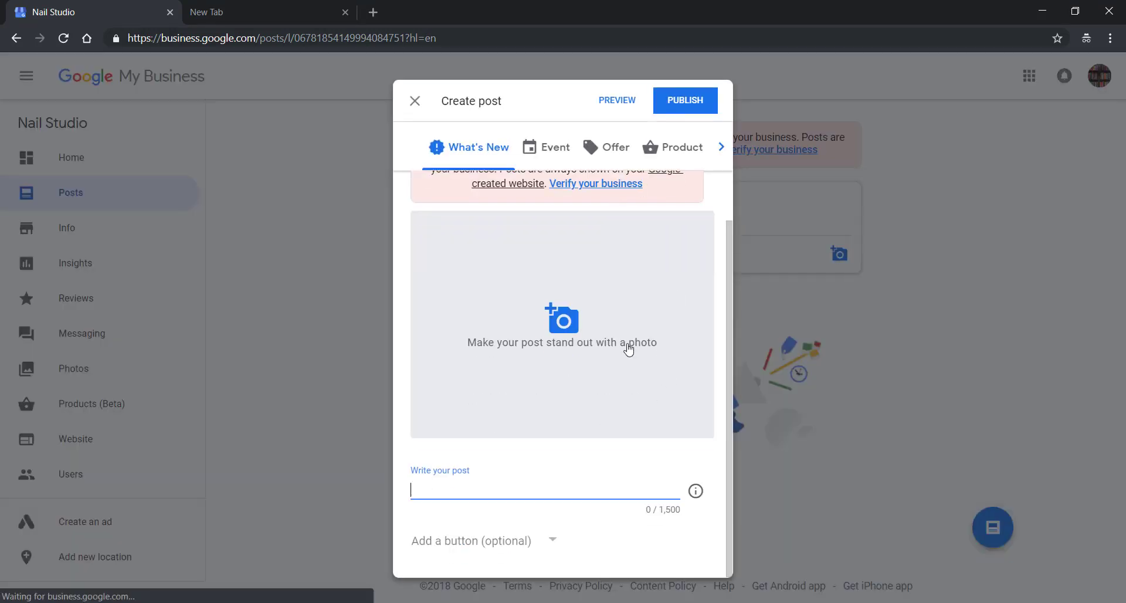
pyautogui.click(552, 147)
pyautogui.click(617, 148)
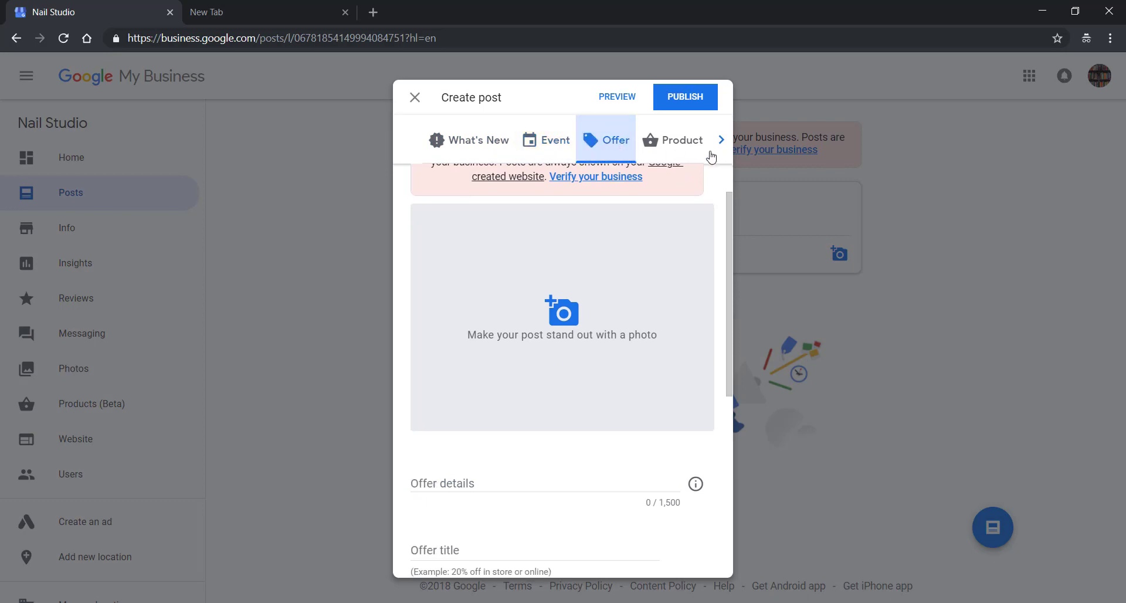
pyautogui.click(416, 98)
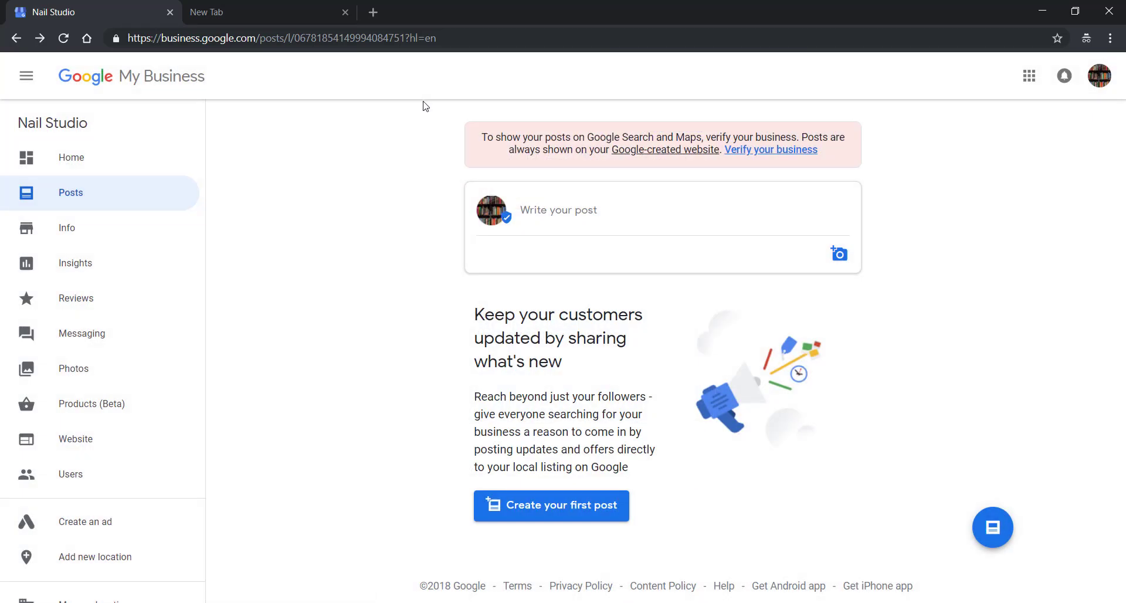
# Search Google for 'nail salon' in the second browser tab
pyautogui.click(290, 11)
pyautogui.write('il salon')
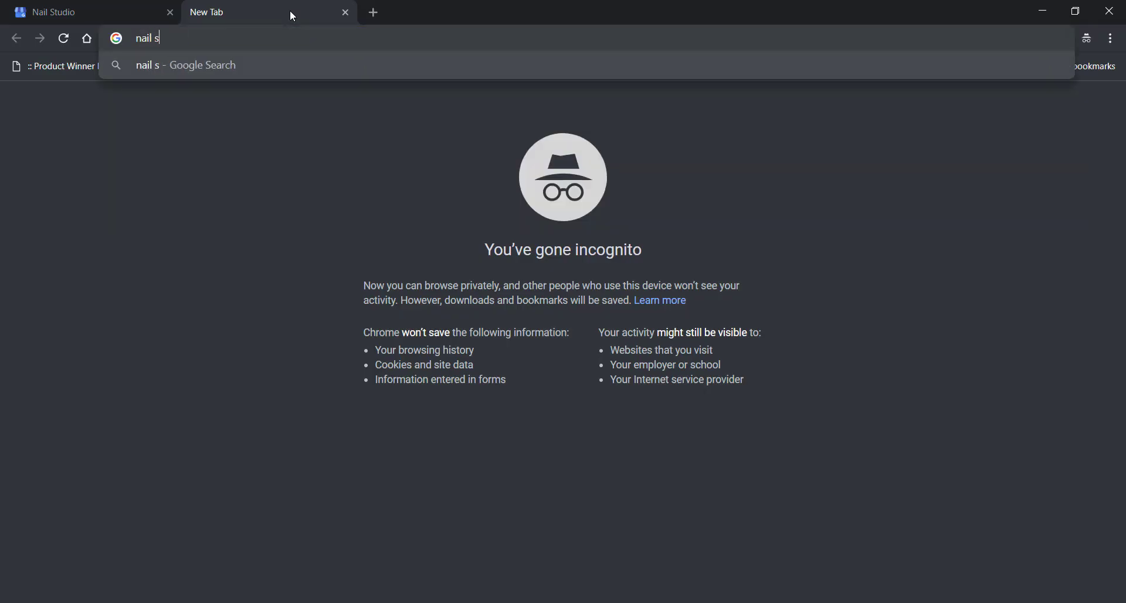
pyautogui.press('Return')
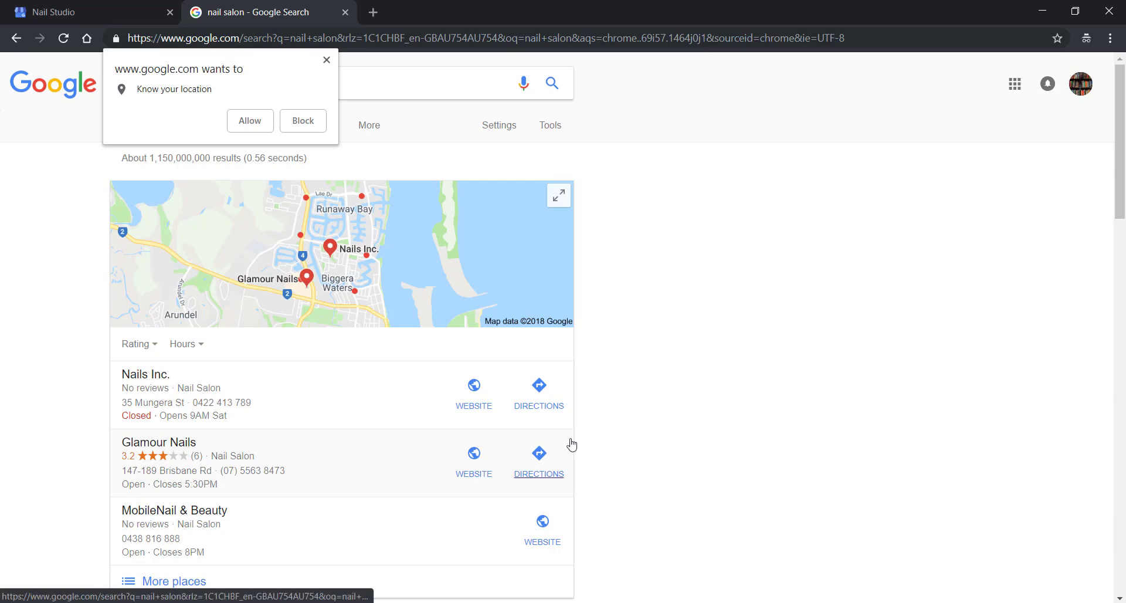
# Open the Glamour Nails listing and look through its 3.2-star, 6-review profile
pyautogui.scroll(-2, 319, 482)
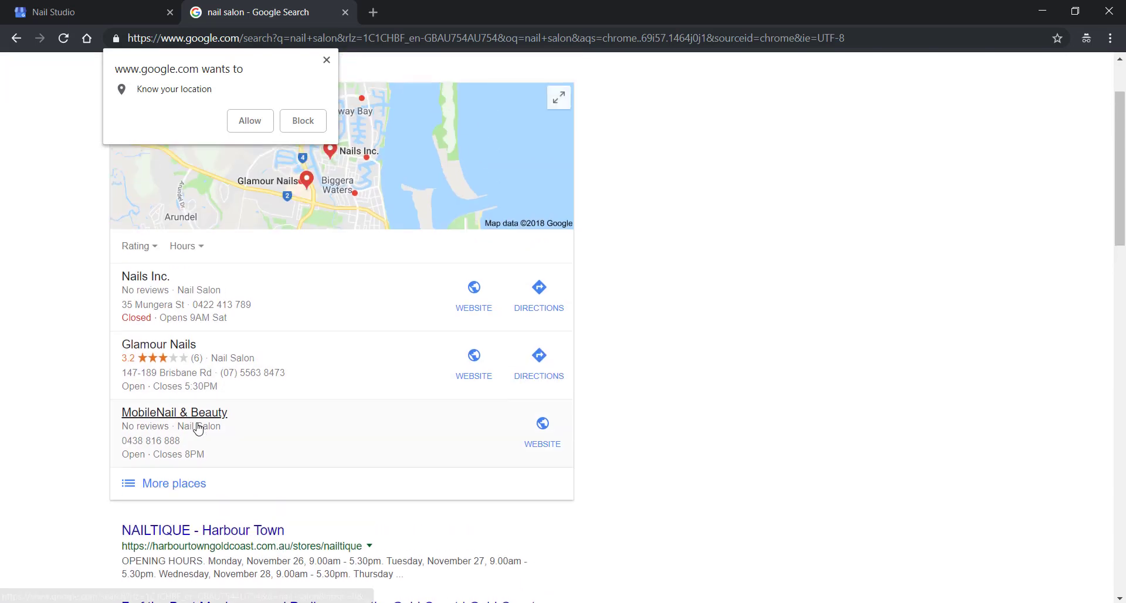
pyautogui.click(243, 392)
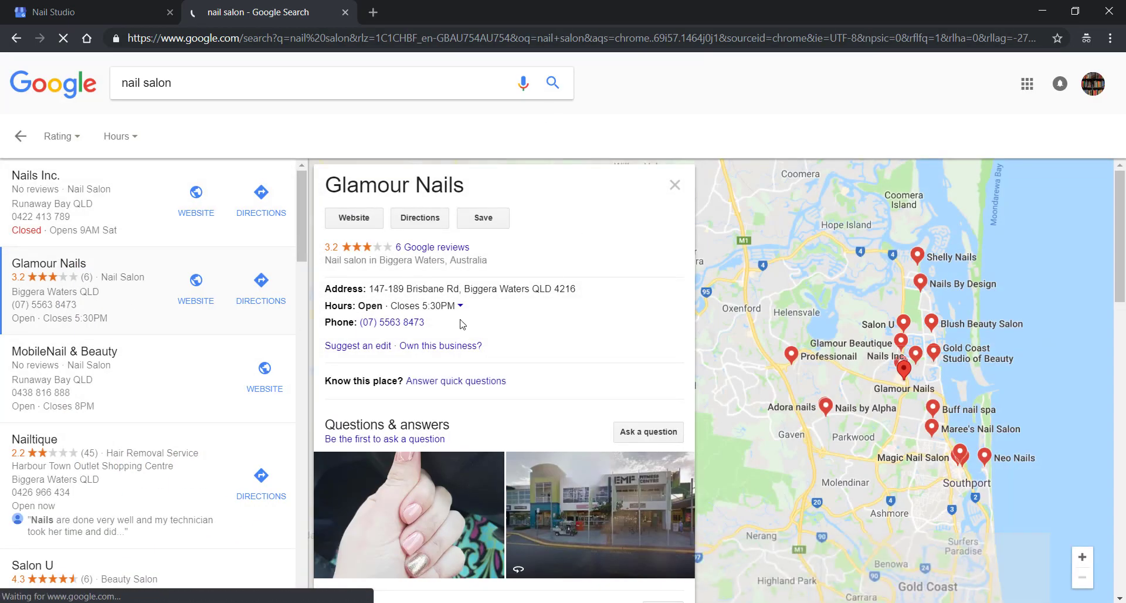
pyautogui.scroll(-2, 545, 299)
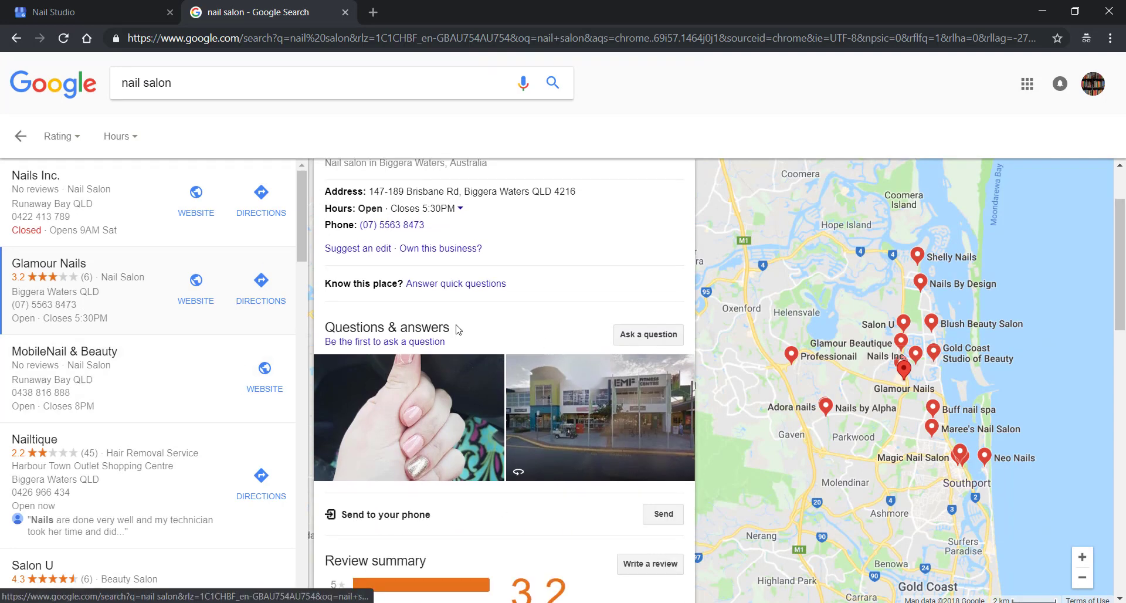
pyautogui.scroll(2, 516, 425)
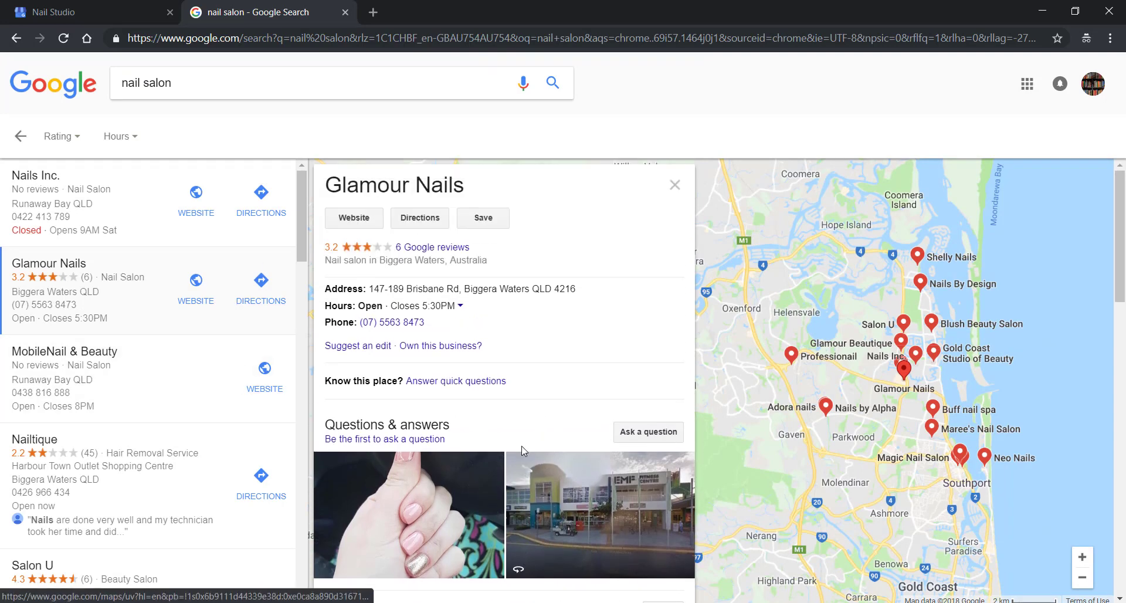
pyautogui.scroll(-2, 514, 425)
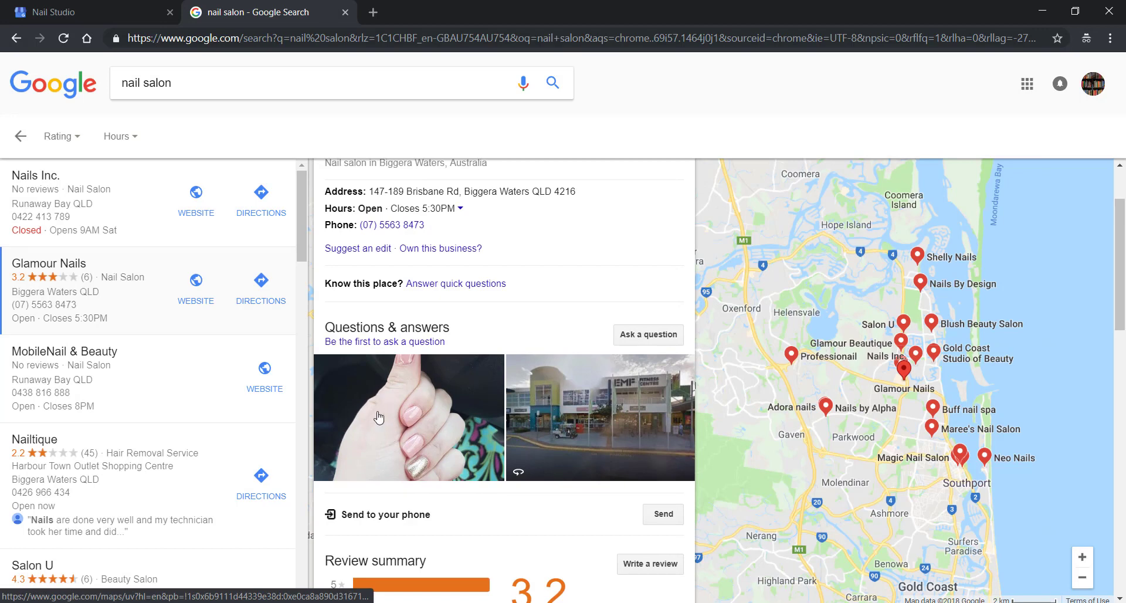
pyautogui.scroll(-2, 440, 432)
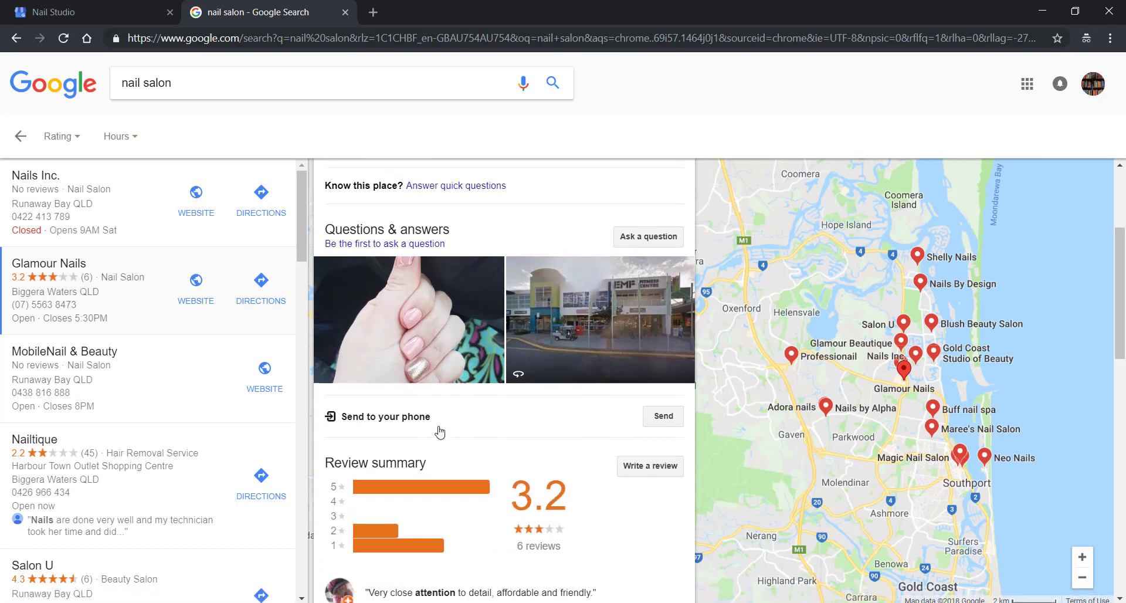
pyautogui.scroll(-4, 378, 371)
pyautogui.scroll(-2, 549, 322)
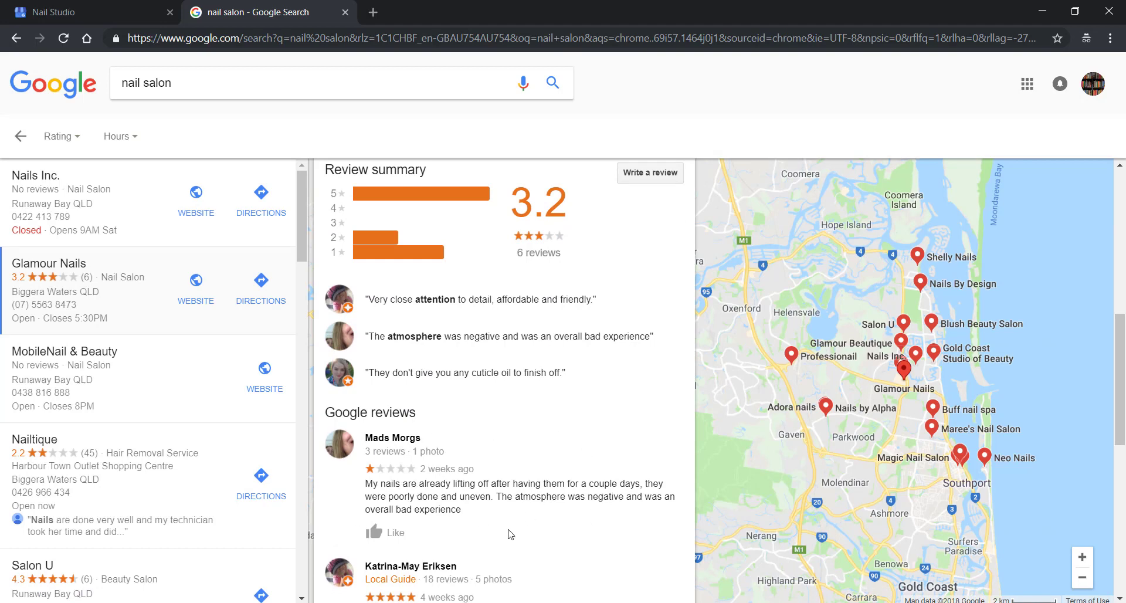
pyautogui.scroll(8, 470, 499)
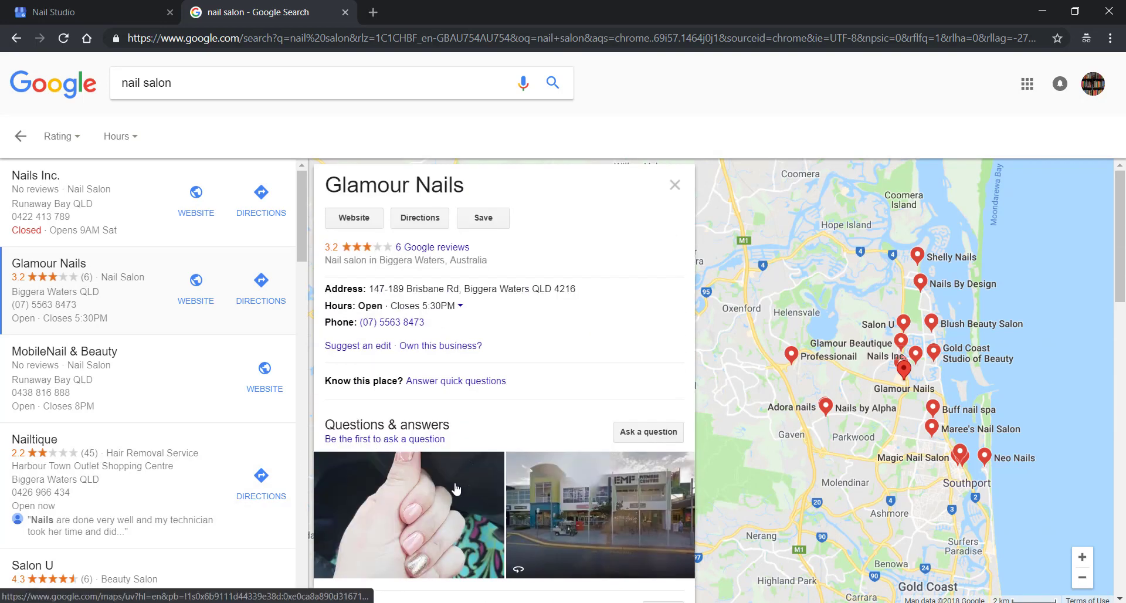